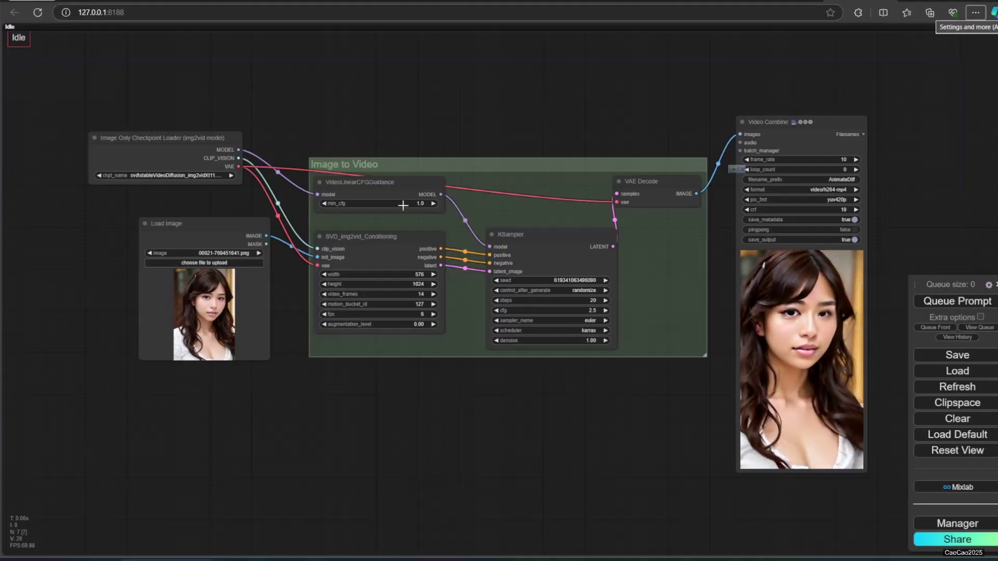
Use portrait 00020-4211398229.png as the input image and queue the video generation.
{"action": "left_click_drag", "start_coordinate": [178, 134], "coordinate": [202, 143]}
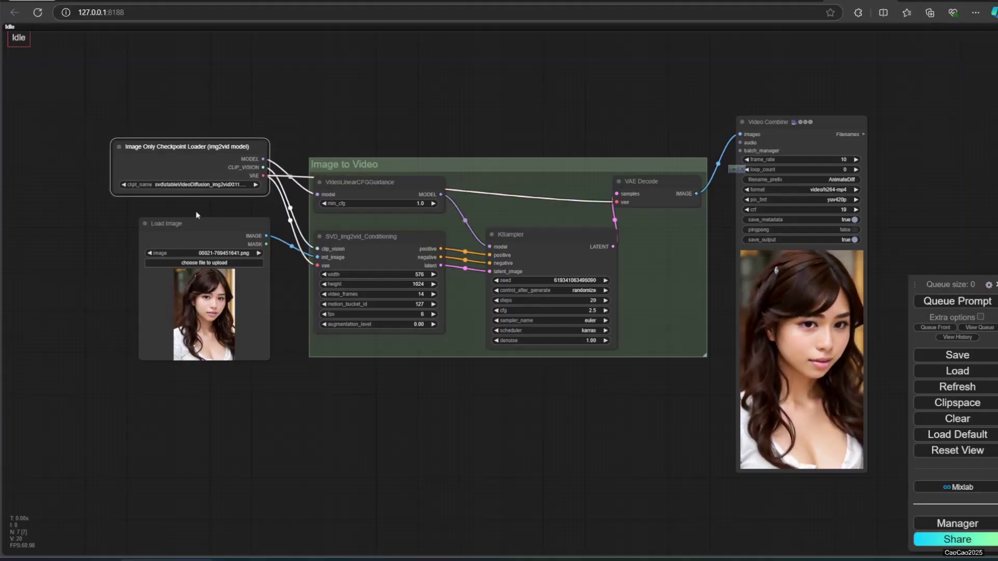
{"action": "left_click", "coordinate": [150, 252]}
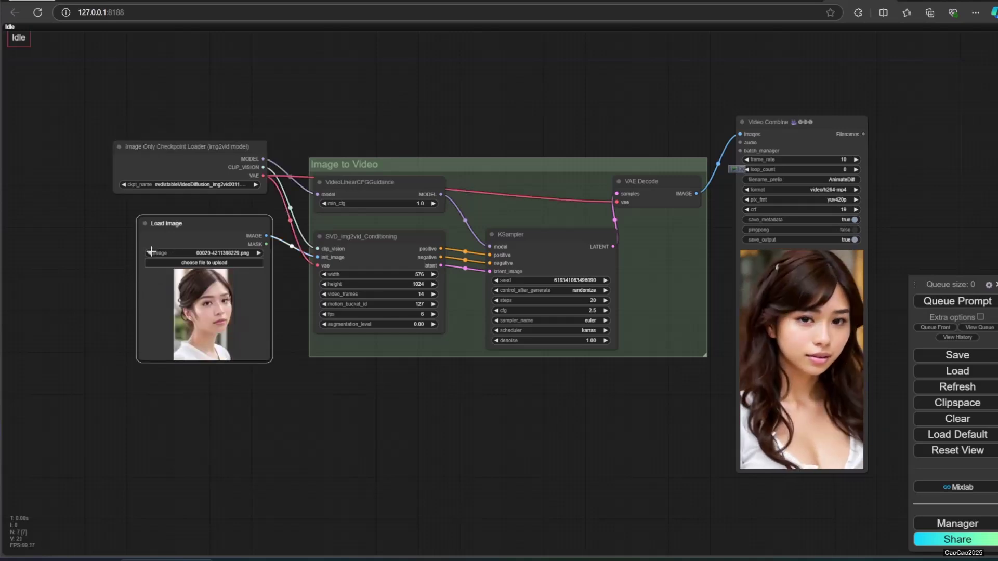
{"action": "left_click", "coordinate": [954, 301]}
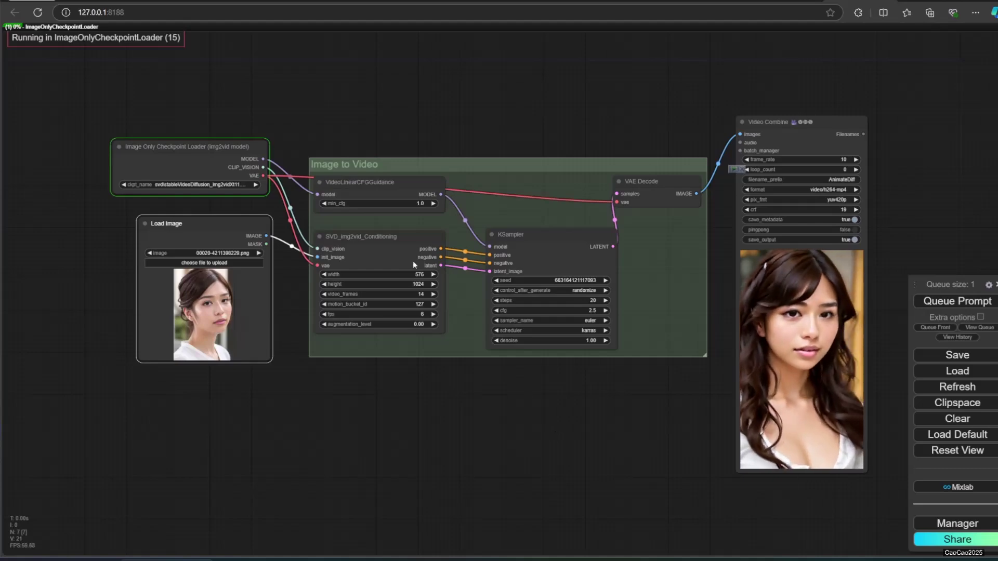
{"action": "scroll", "coordinate": [208, 129], "scroll_direction": "up", "scroll_amount": 7}
{"action": "scroll", "coordinate": [209, 130], "scroll_direction": "up", "scroll_amount": 2}
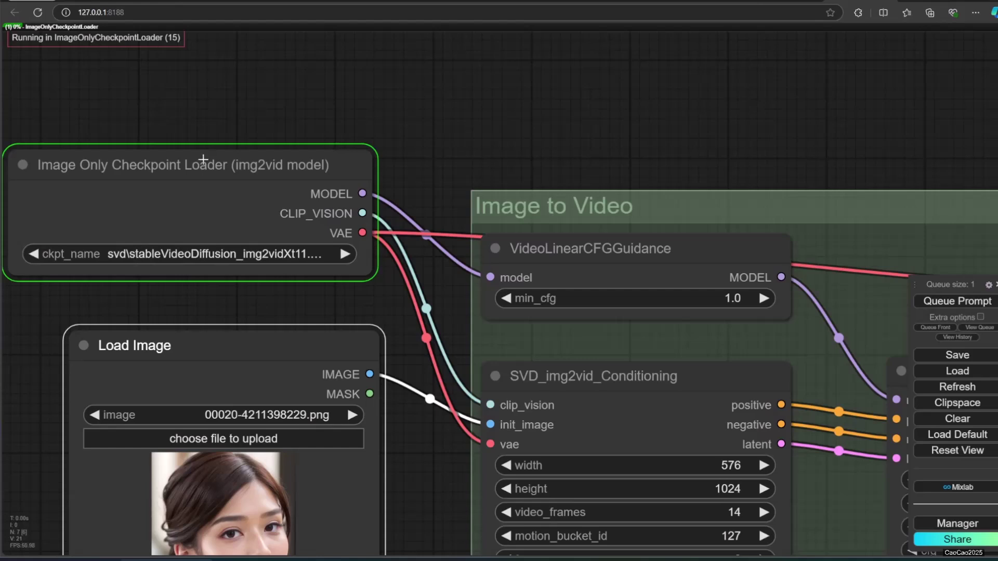
Reselect the svd\stableVideoDiffusion_img2vidXt11 checkpoint in the Image Only Checkpoint Loader.
{"action": "left_click_drag", "start_coordinate": [203, 160], "coordinate": [248, 162]}
{"action": "left_click", "coordinate": [183, 258]}
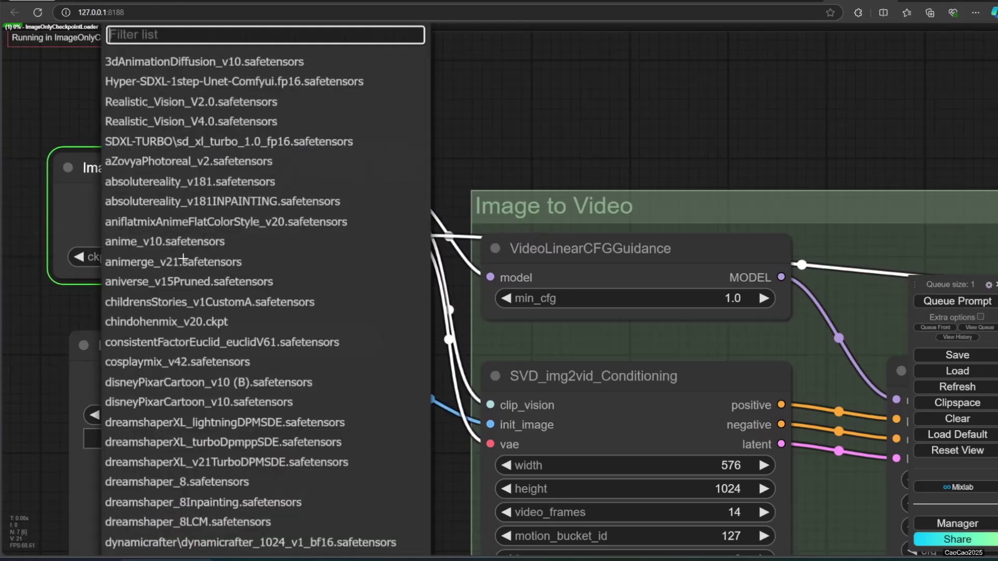
{"action": "type", "text": "svd"}
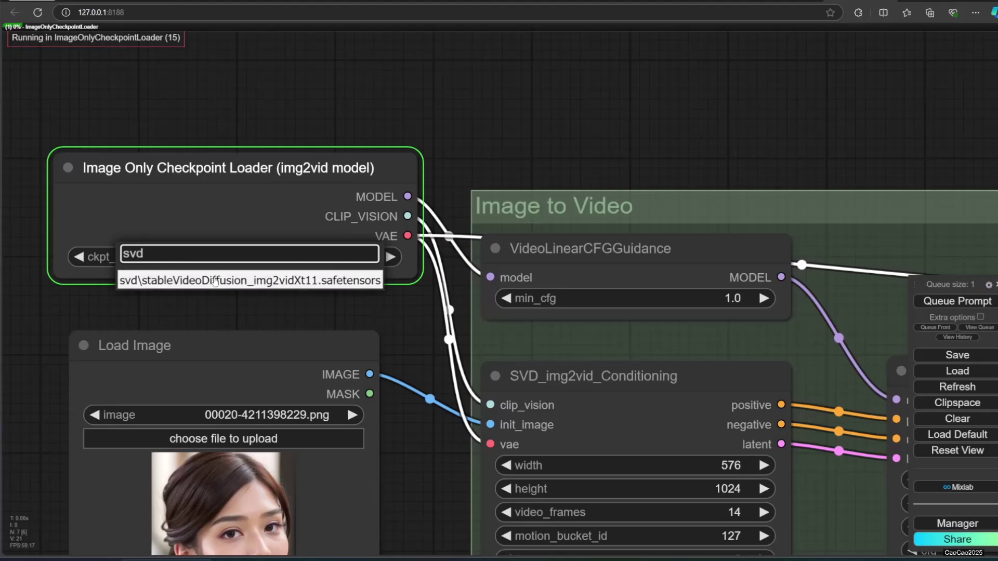
{"action": "left_click", "coordinate": [208, 280]}
{"action": "left_click_drag", "start_coordinate": [215, 309], "coordinate": [258, 126]}
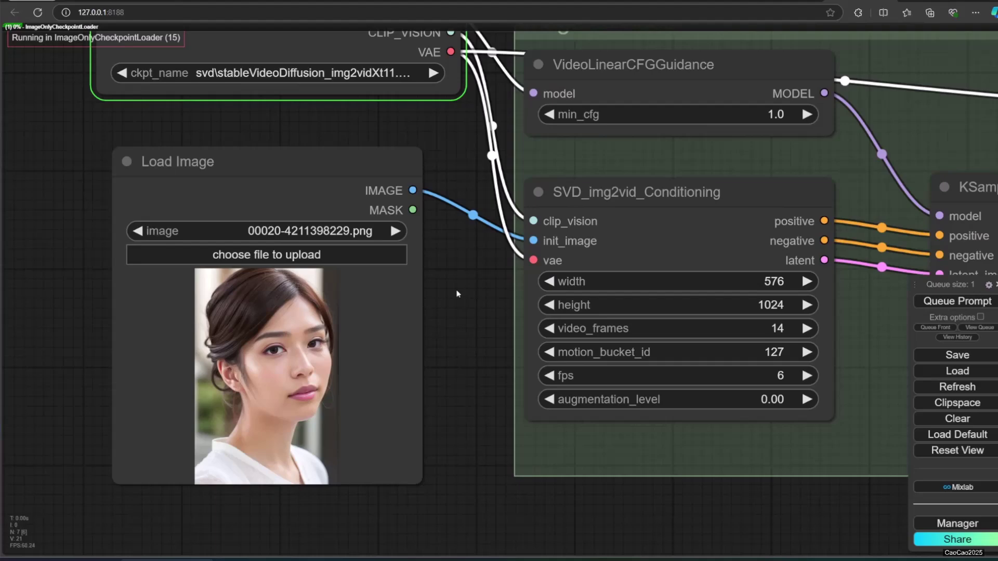
{"action": "left_click_drag", "start_coordinate": [426, 307], "coordinate": [402, 402]}
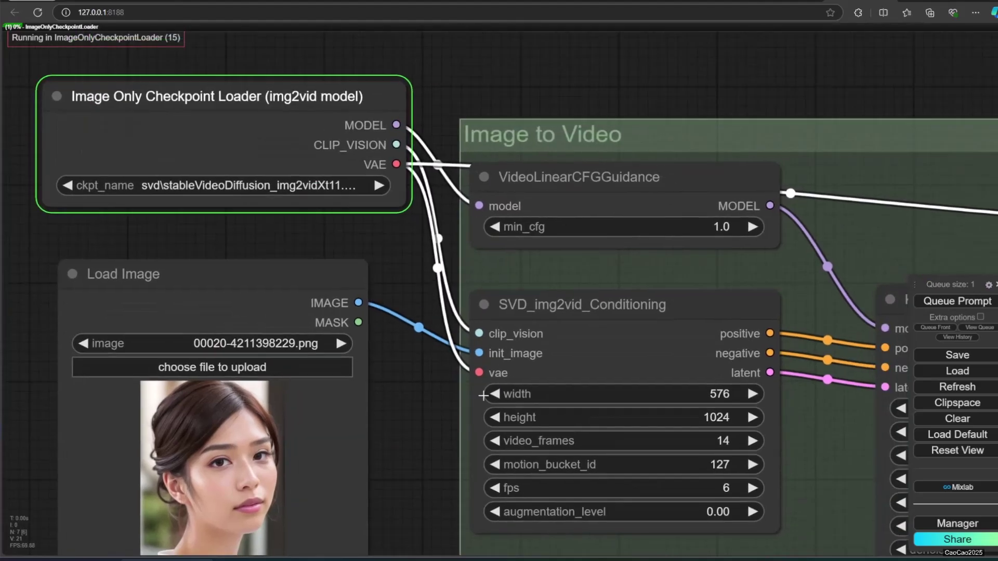
{"action": "scroll", "coordinate": [435, 423], "scroll_direction": "down", "scroll_amount": 6}
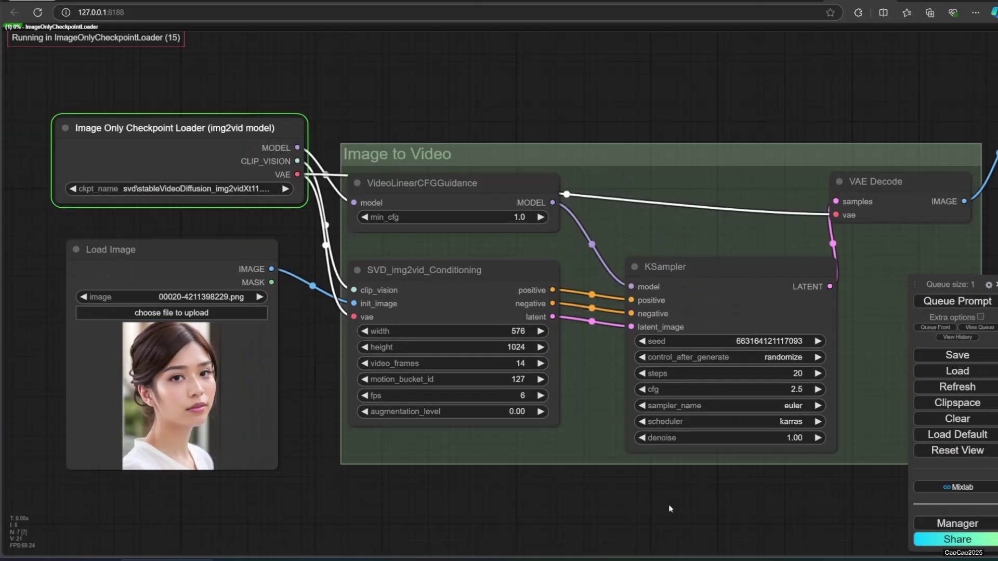
Set video_frames in SVD_img2vid_Conditioning to 25.
{"action": "left_click_drag", "start_coordinate": [676, 501], "coordinate": [133, 423]}
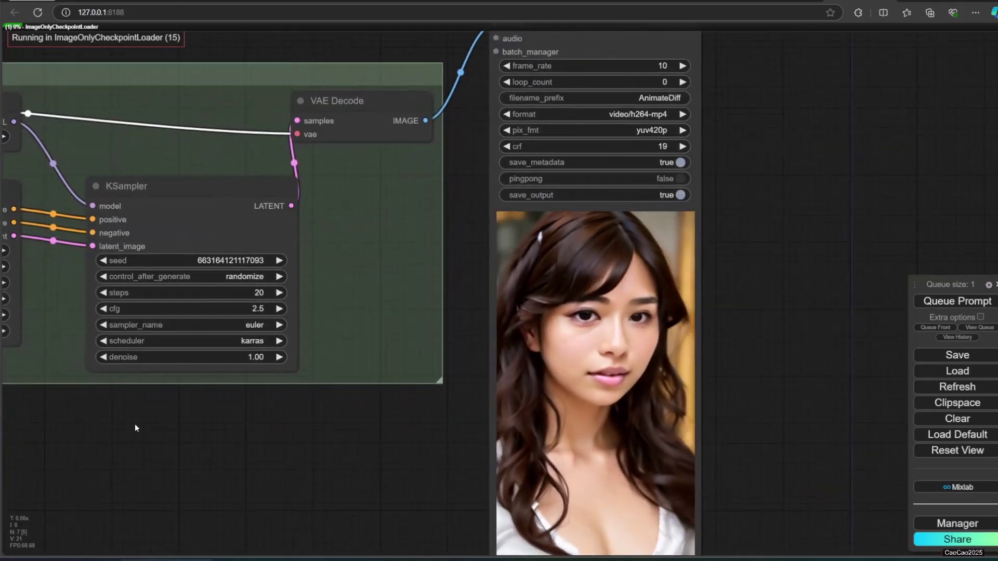
{"action": "scroll", "coordinate": [282, 438], "scroll_direction": "down", "scroll_amount": 4}
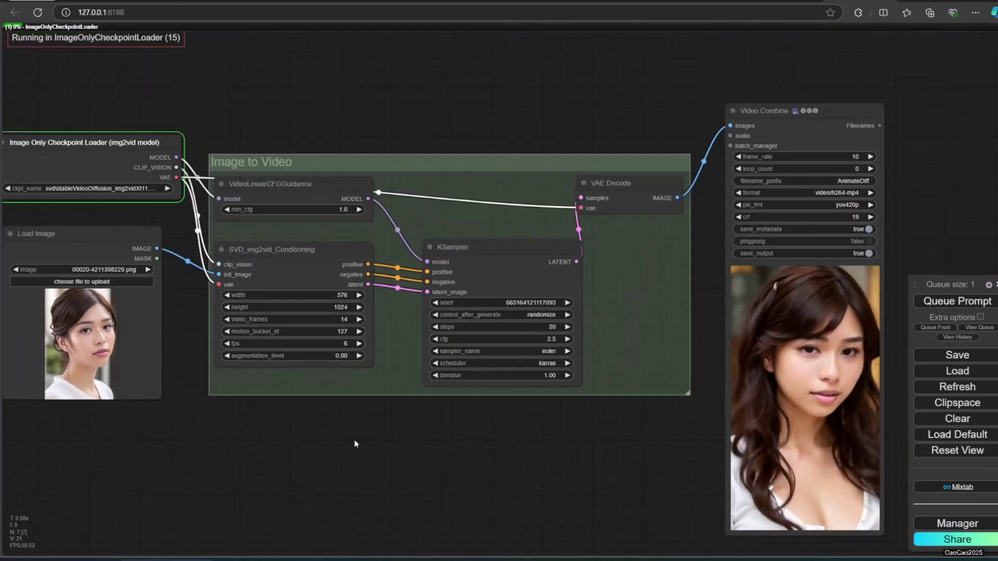
{"action": "left_click_drag", "start_coordinate": [329, 441], "coordinate": [391, 450]}
{"action": "scroll", "coordinate": [491, 425], "scroll_direction": "up", "scroll_amount": 3}
{"action": "scroll", "coordinate": [99, 436], "scroll_direction": "down", "scroll_amount": 2}
{"action": "scroll", "coordinate": [374, 394], "scroll_direction": "up", "scroll_amount": 5}
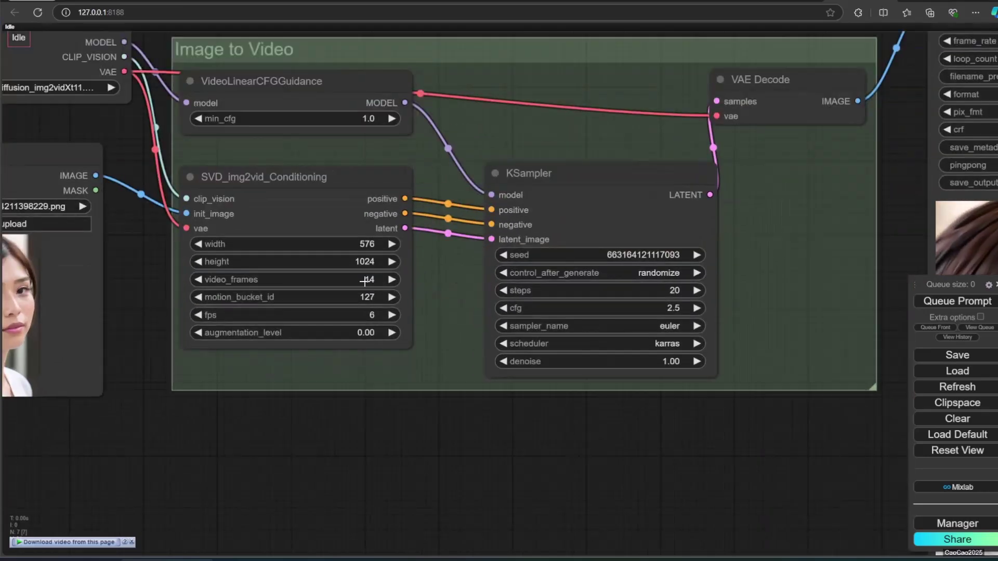
{"action": "left_click", "coordinate": [366, 281]}
{"action": "type", "text": "25"}
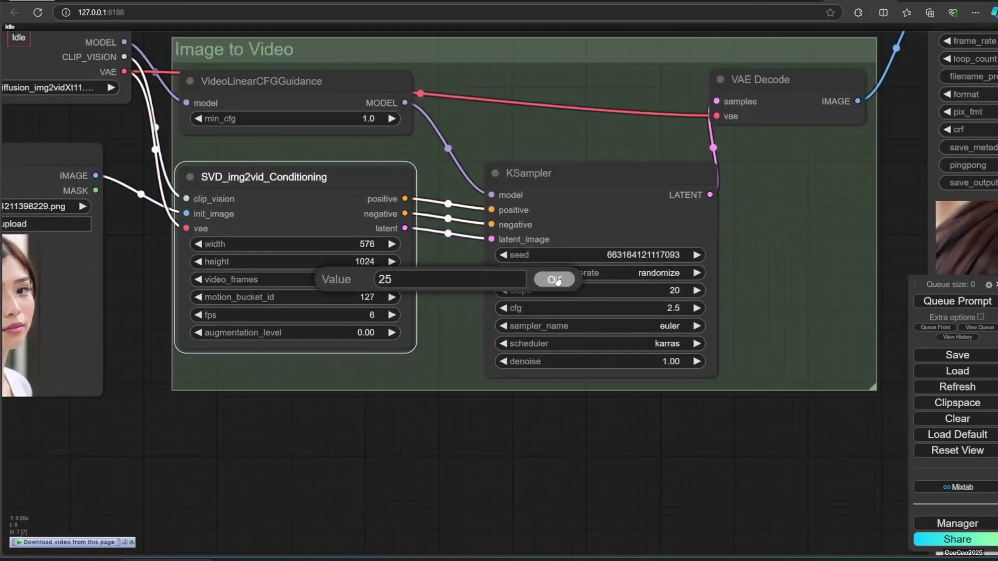
{"action": "key", "text": "Return"}
Queue a new video generation with the 25-frame setting.
{"action": "scroll", "coordinate": [426, 439], "scroll_direction": "down", "scroll_amount": 1}
{"action": "scroll", "coordinate": [518, 467], "scroll_direction": "down", "scroll_amount": 4}
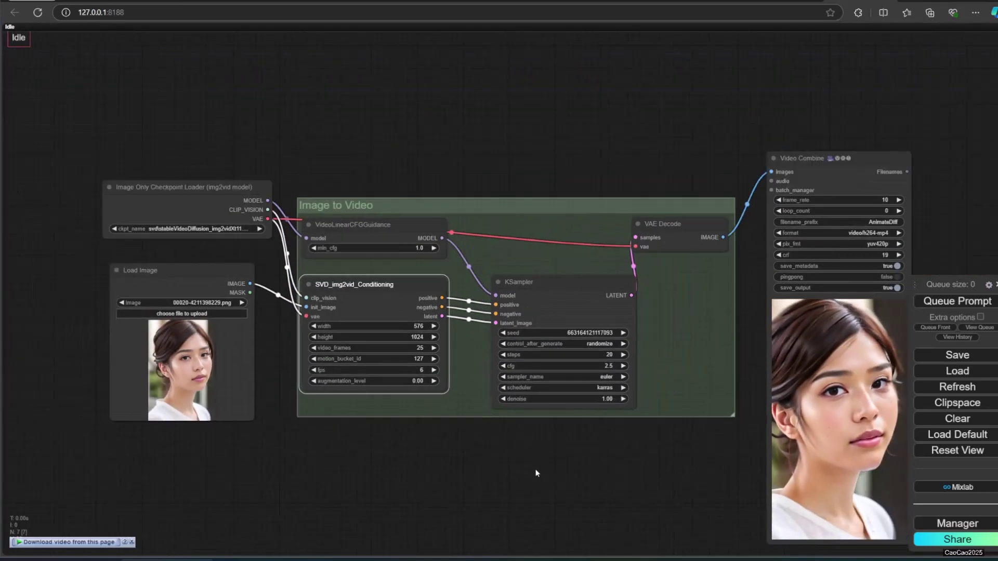
{"action": "left_click_drag", "start_coordinate": [534, 471], "coordinate": [464, 474]}
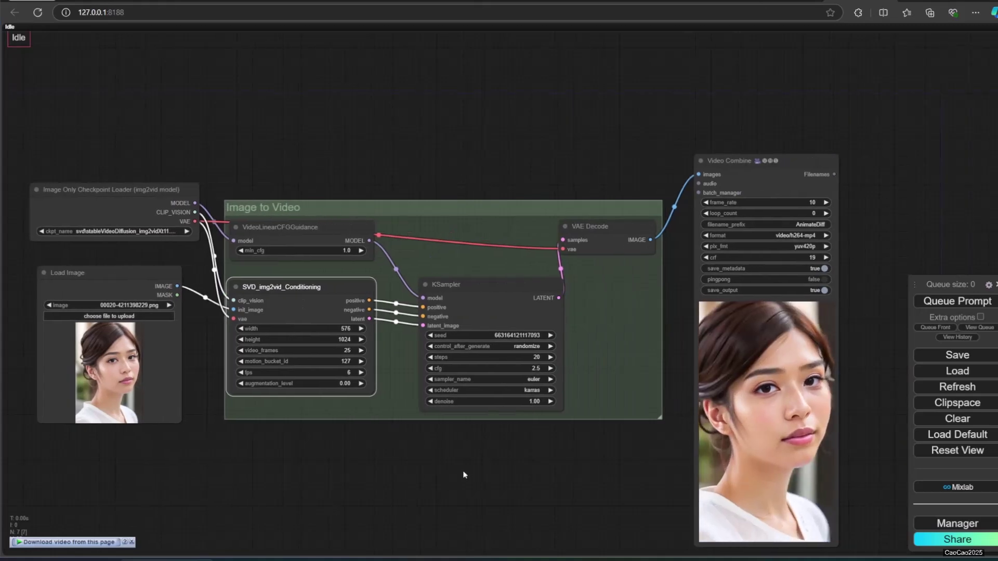
{"action": "left_click", "coordinate": [938, 306]}
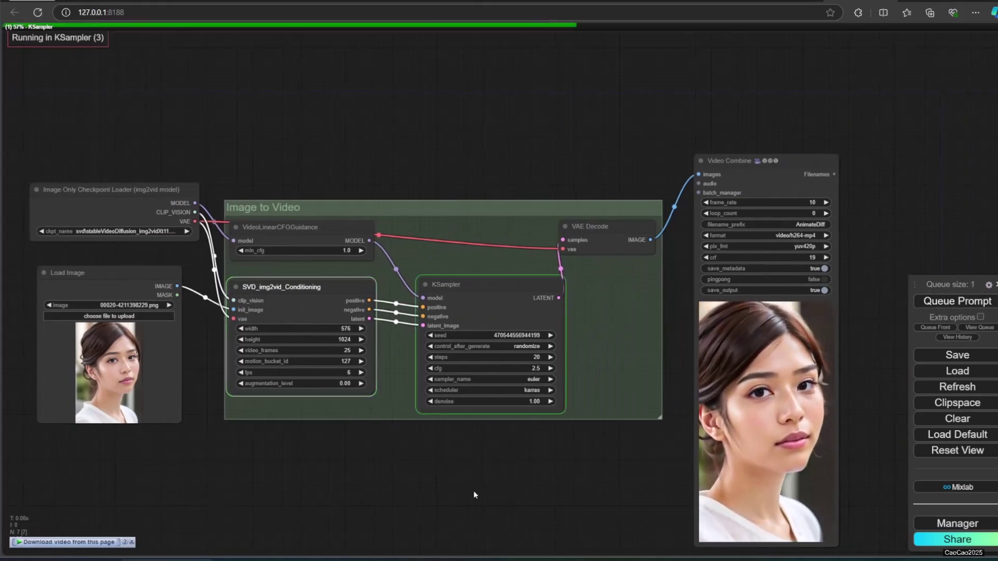
{"action": "left_click_drag", "start_coordinate": [509, 494], "coordinate": [536, 495]}
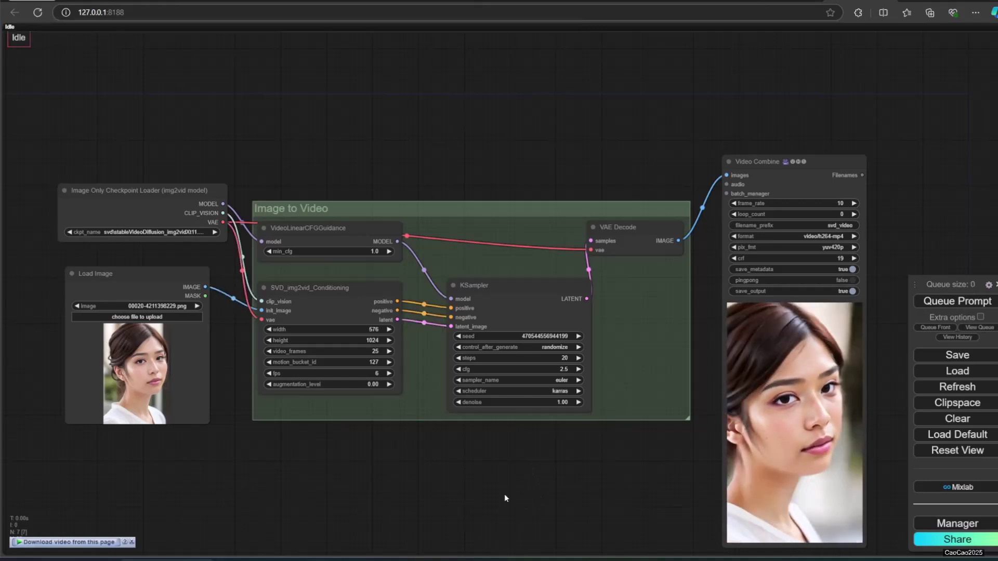
Pan and zoom the canvas to show the RIFE VFI node and both video outputs.
{"action": "left_click_drag", "start_coordinate": [594, 519], "coordinate": [561, 507]}
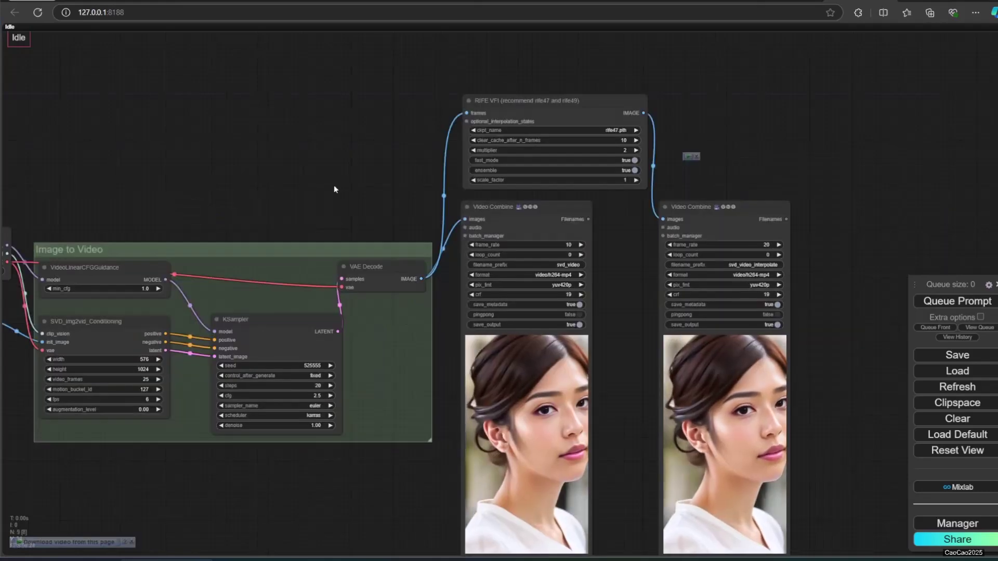
{"action": "left_click_drag", "start_coordinate": [333, 185], "coordinate": [256, 232]}
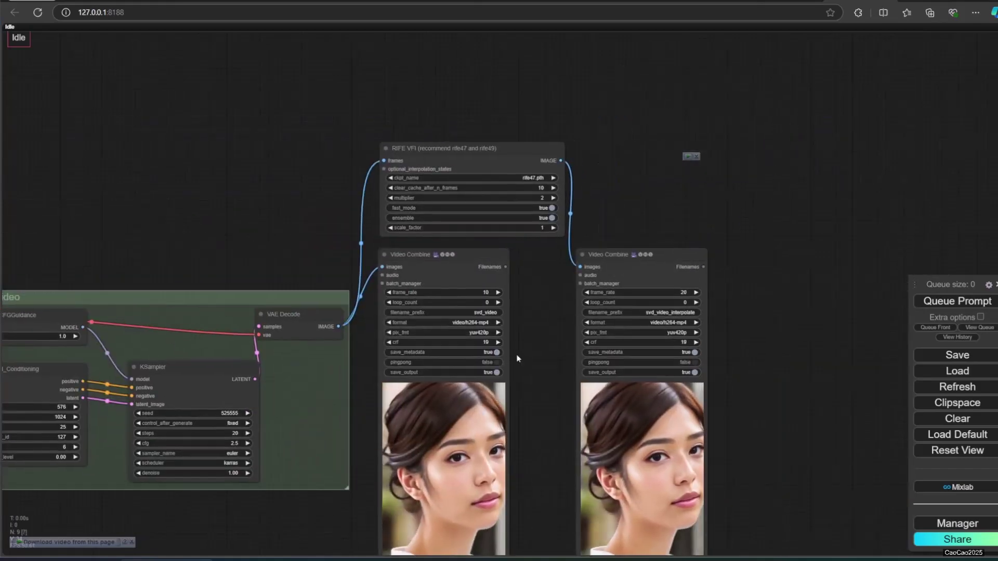
{"action": "scroll", "coordinate": [718, 375], "scroll_direction": "up", "scroll_amount": 3}
{"action": "left_click_drag", "start_coordinate": [746, 368], "coordinate": [768, 279]}
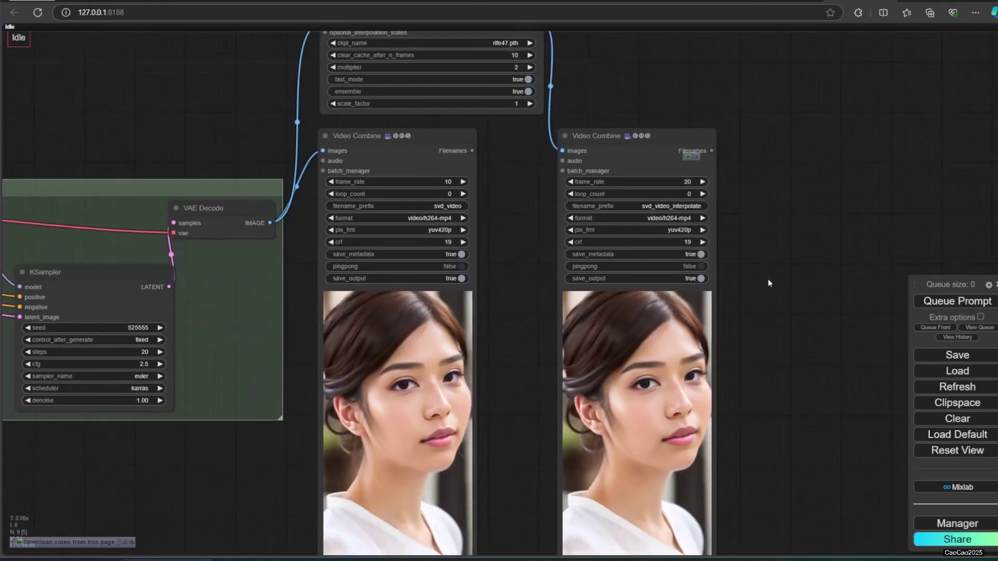
{"action": "scroll", "coordinate": [762, 286], "scroll_direction": "up", "scroll_amount": 1}
{"action": "scroll", "coordinate": [761, 286], "scroll_direction": "up", "scroll_amount": 4}
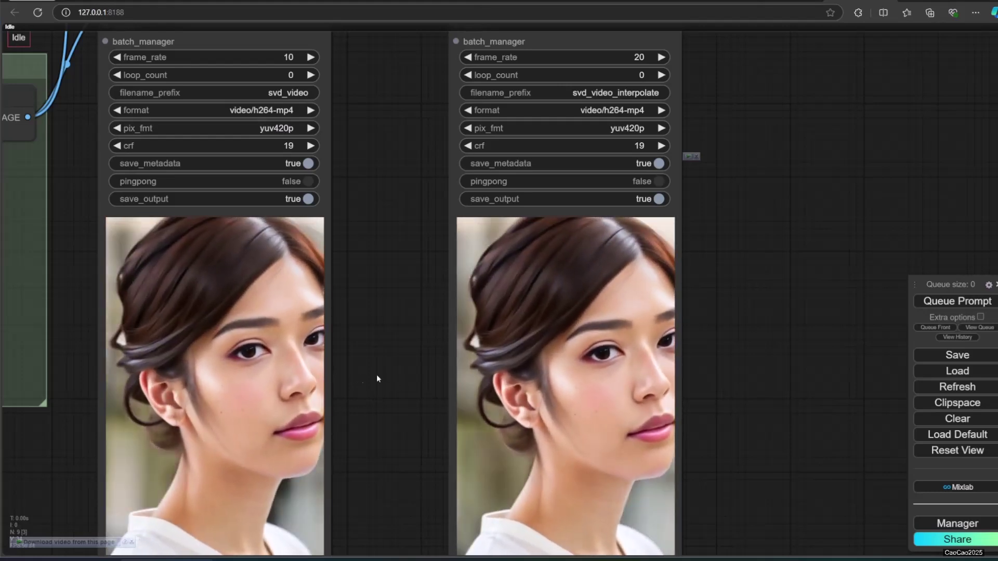
{"action": "scroll", "coordinate": [580, 375], "scroll_direction": "down", "scroll_amount": 5}
Queue the RIFE VFI interpolation and 2x upscale workflow with Ctrl+Enter.
{"action": "key", "text": "ctrl+Return"}
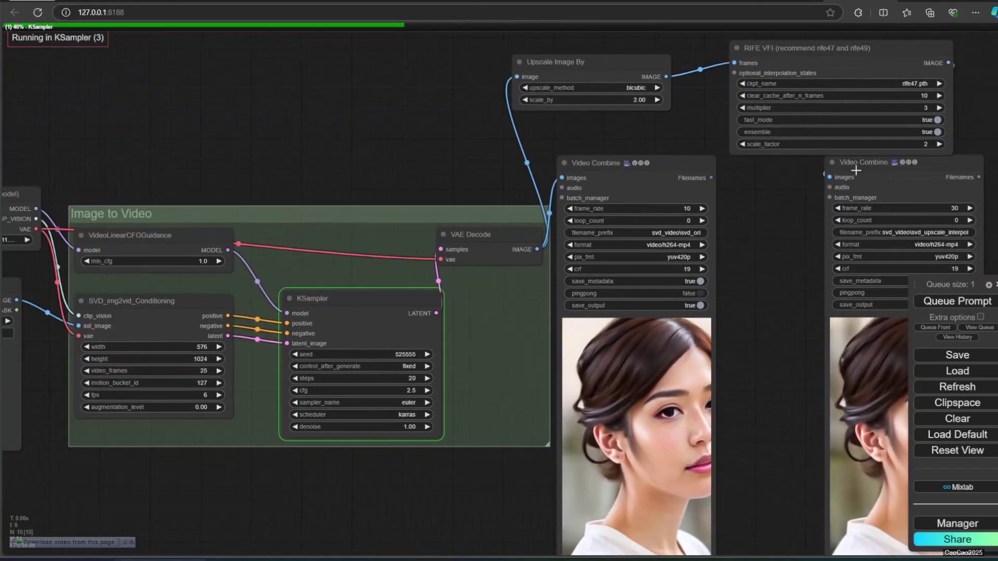
{"action": "scroll", "coordinate": [779, 250], "scroll_direction": "down", "scroll_amount": 3}
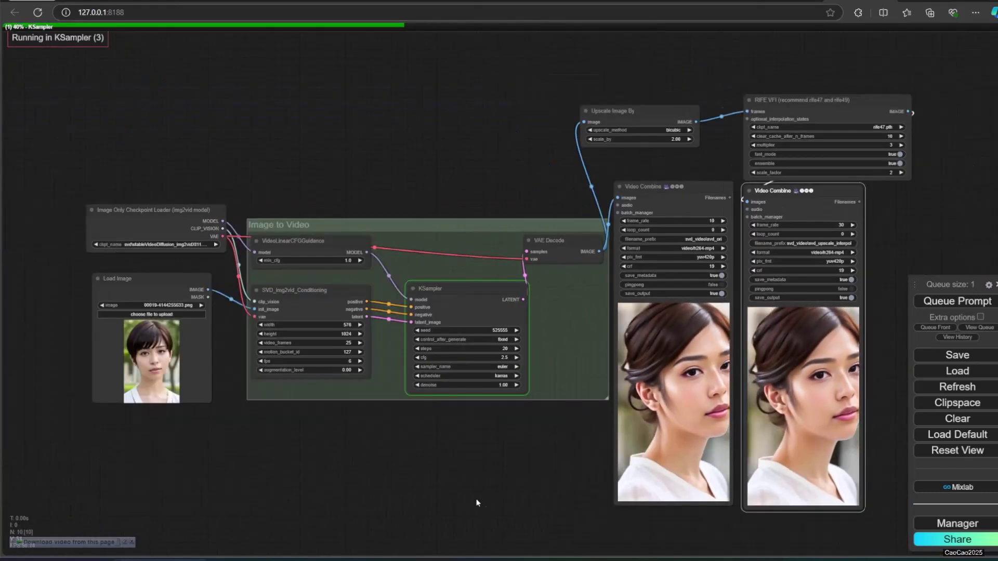
{"action": "left_click_drag", "start_coordinate": [507, 499], "coordinate": [422, 349]}
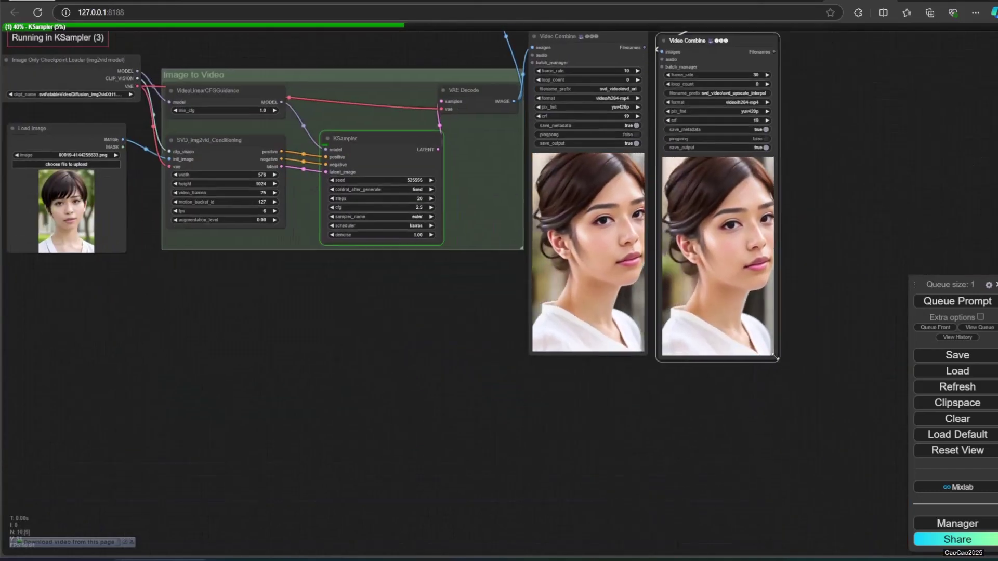
Enlarge both Video Combine previews, shift the right one aside, and zoom in on the portrait videos.
{"action": "left_click_drag", "start_coordinate": [777, 361], "coordinate": [891, 430]}
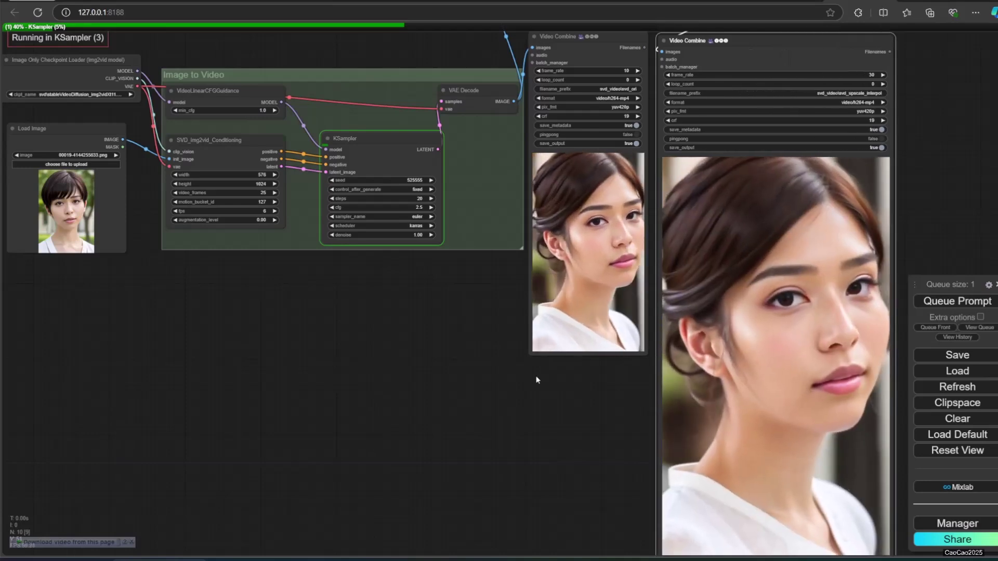
{"action": "scroll", "coordinate": [537, 379], "scroll_direction": "down", "scroll_amount": 1}
{"action": "left_click_drag", "start_coordinate": [537, 379], "coordinate": [582, 374]}
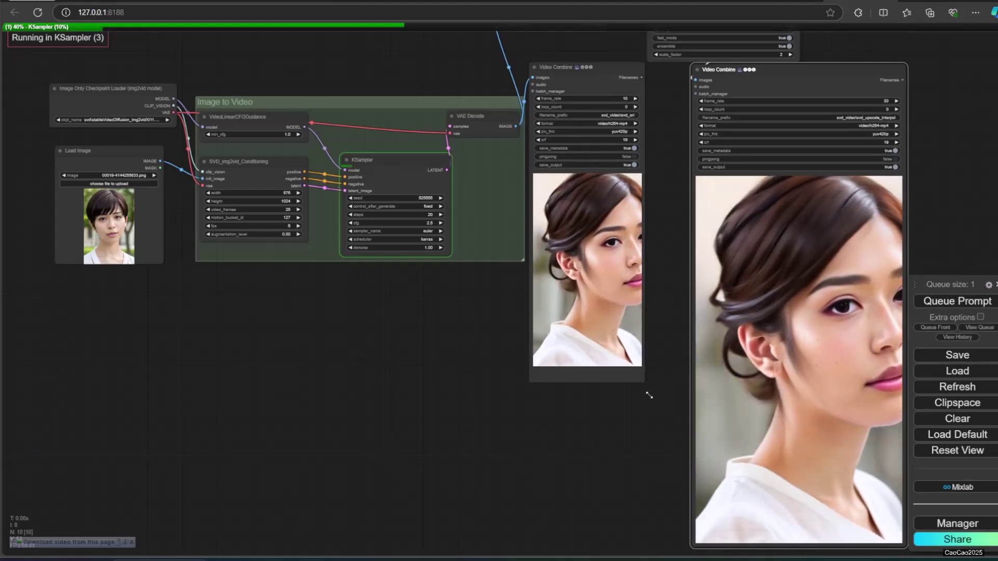
{"action": "left_click_drag", "start_coordinate": [636, 356], "coordinate": [721, 543]}
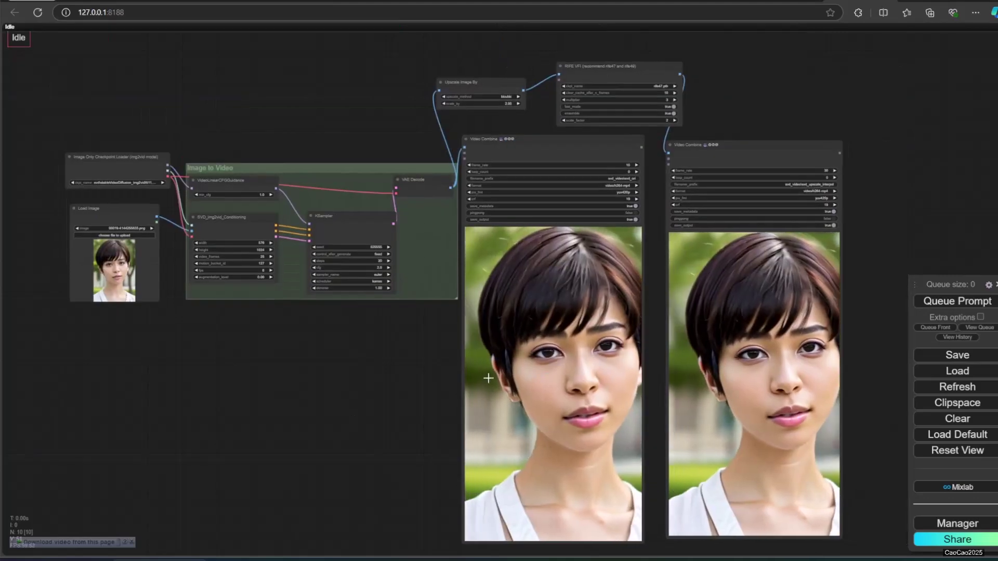
{"action": "scroll", "coordinate": [461, 385], "scroll_direction": "up", "scroll_amount": 2}
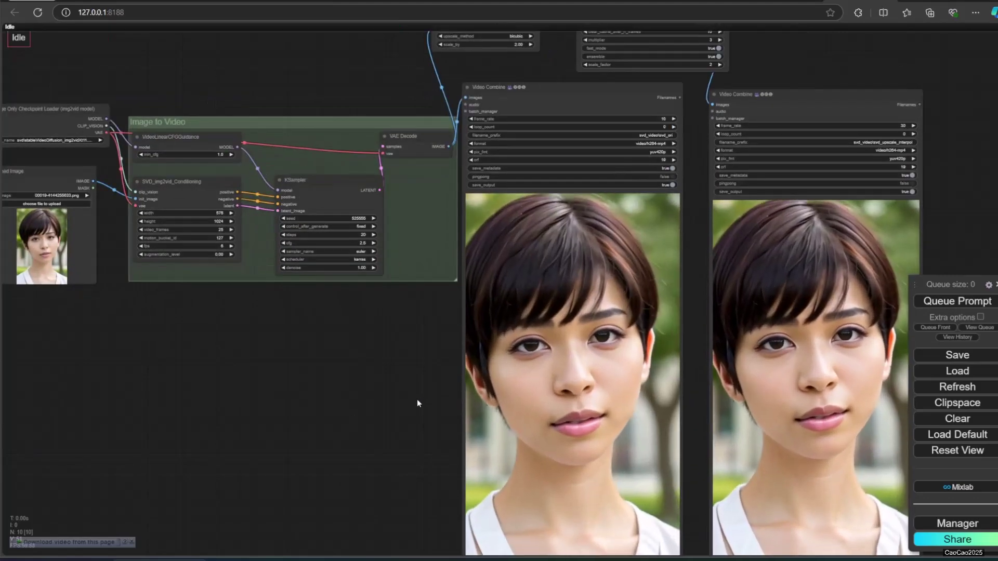
{"action": "left_click_drag", "start_coordinate": [417, 399], "coordinate": [280, 274]}
{"action": "scroll", "coordinate": [727, 260], "scroll_direction": "up", "scroll_amount": 2}
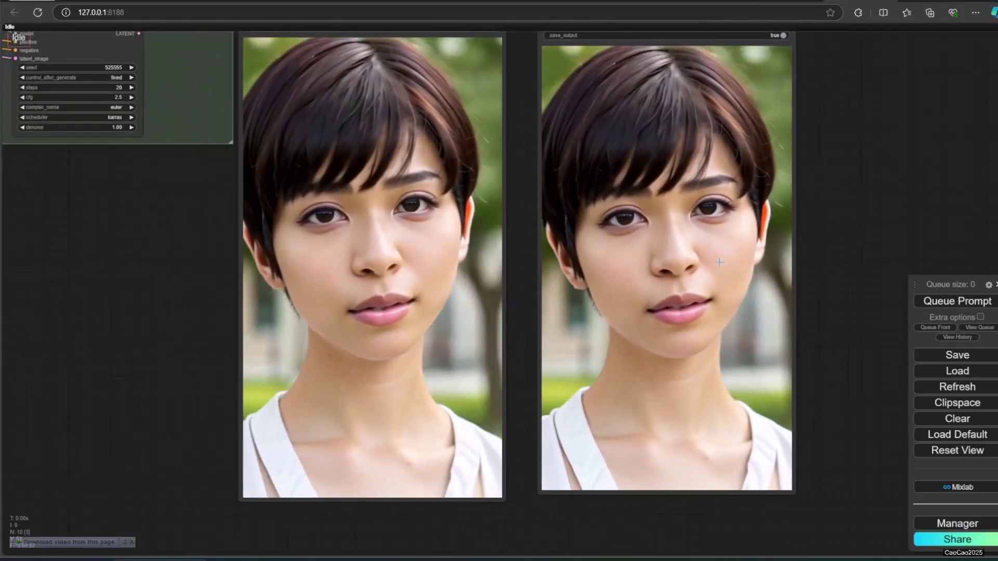